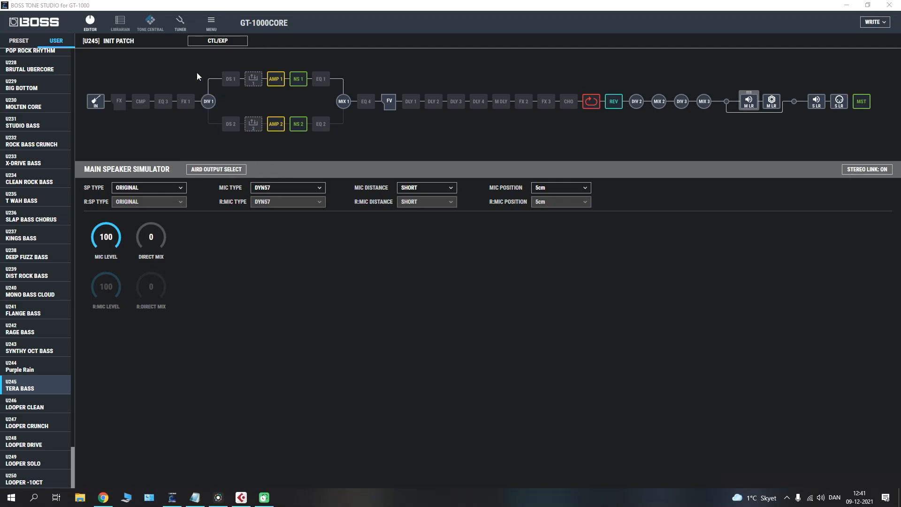
Step: Examine the patch's CTL/EXP manual functions and assign list, including the Assign 1 settings
left_click(217, 43)
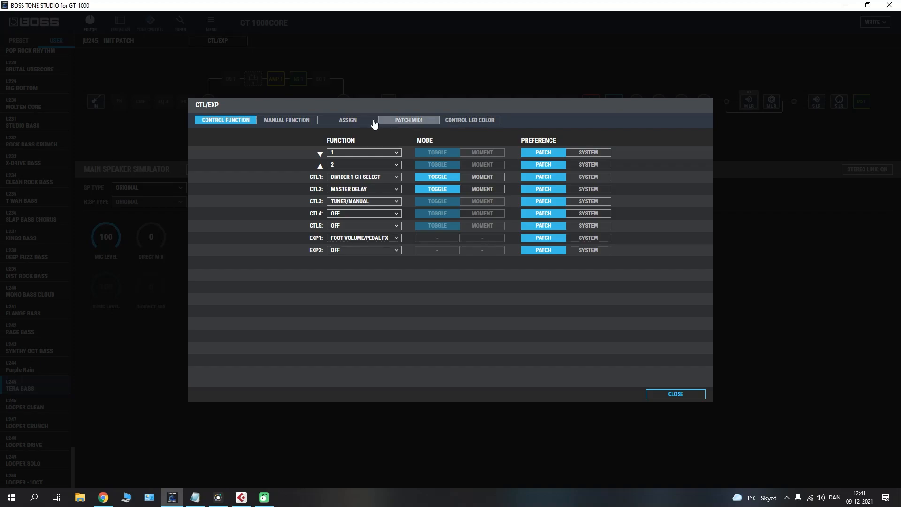
left_click(296, 123)
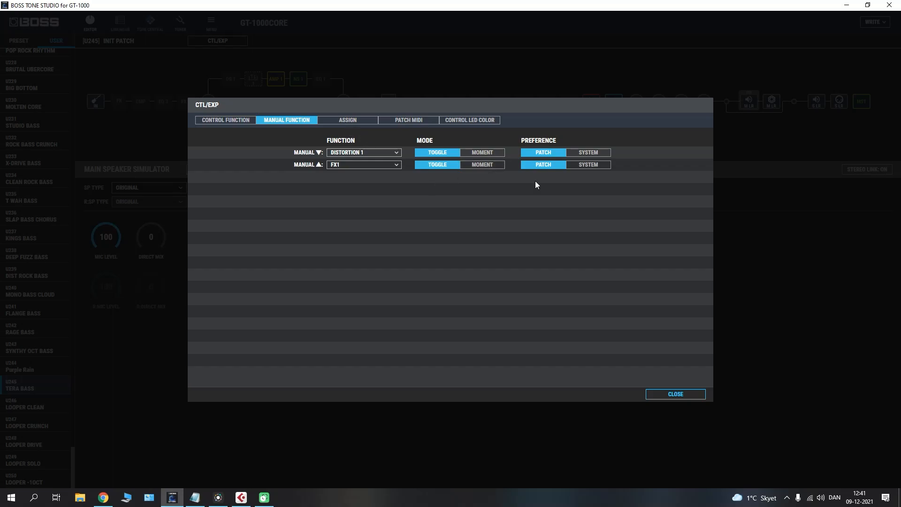
left_click(346, 121)
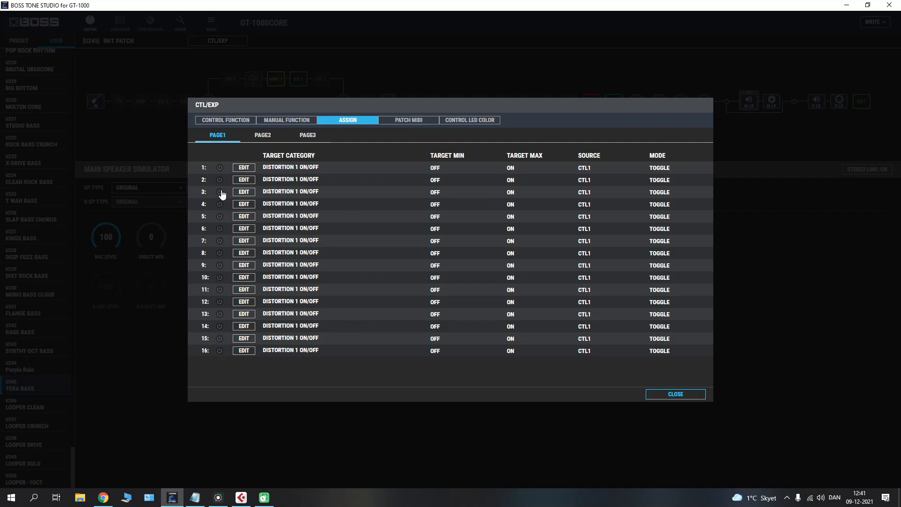
left_click(243, 168)
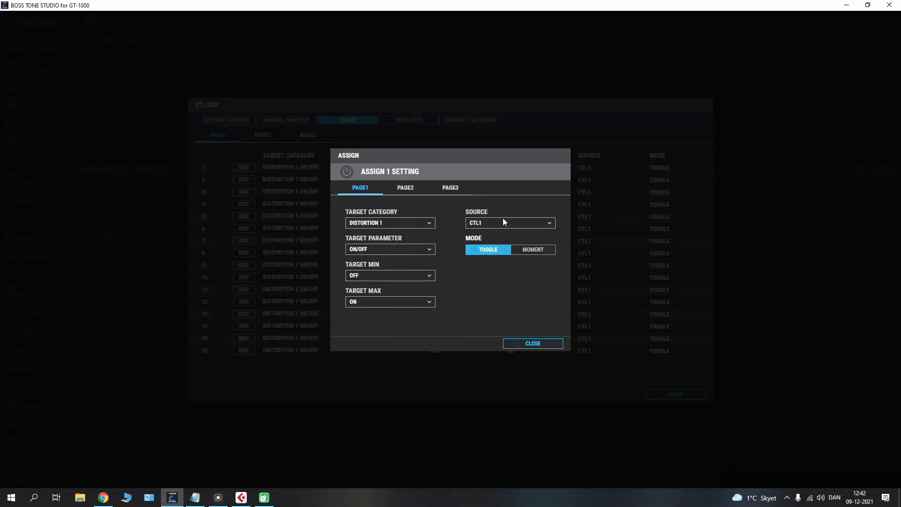
left_click(530, 345)
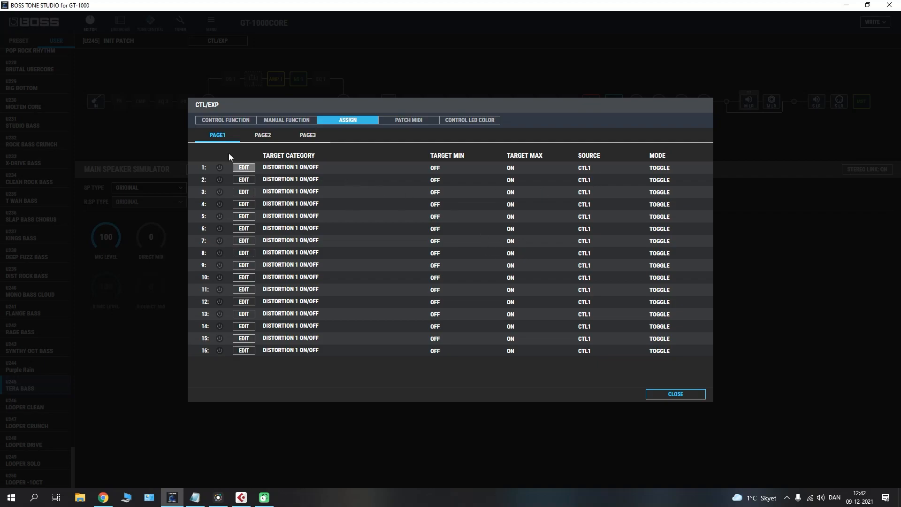
Step: Set the CTL1 control function to Chorus and close the CTL/EXP settings
left_click(222, 122)
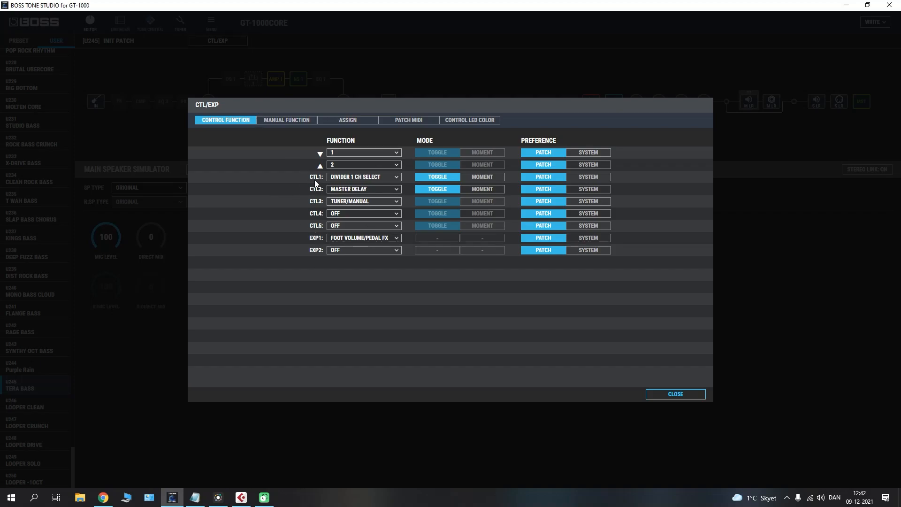
left_click(337, 179)
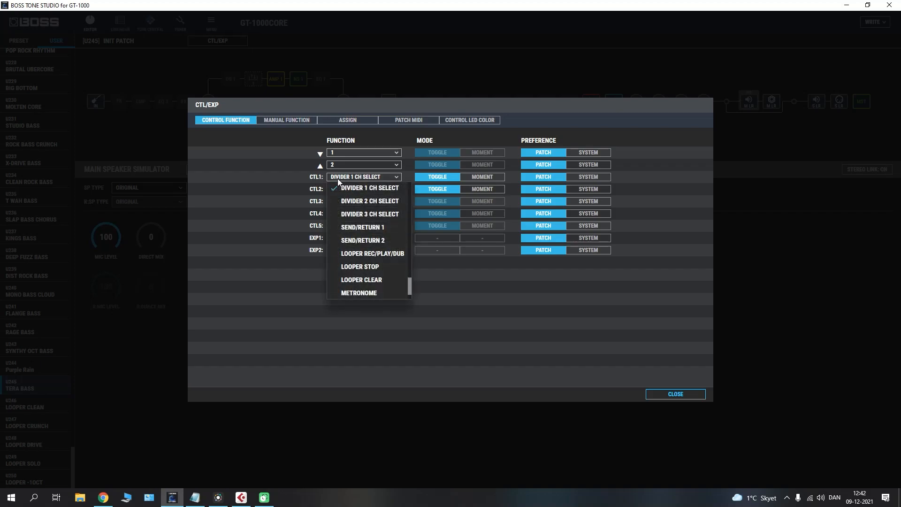
left_click_drag(409, 284, 409, 261)
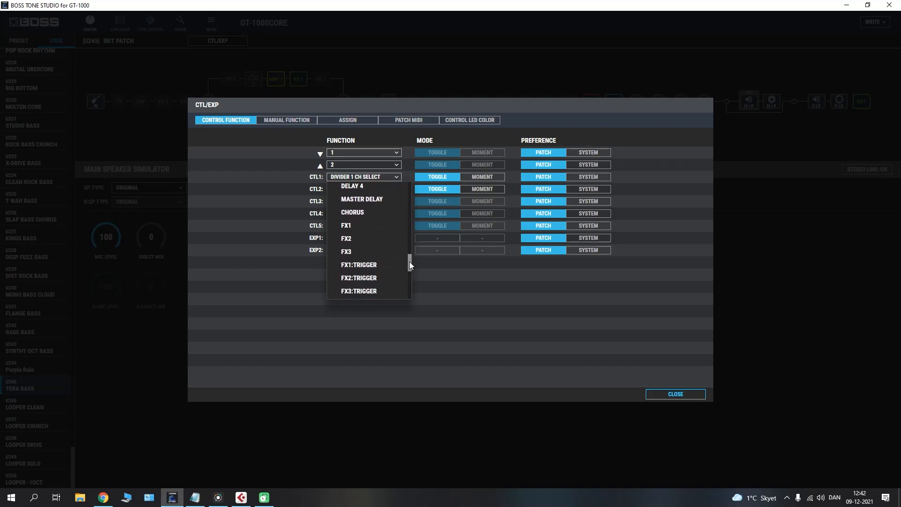
left_click(352, 214)
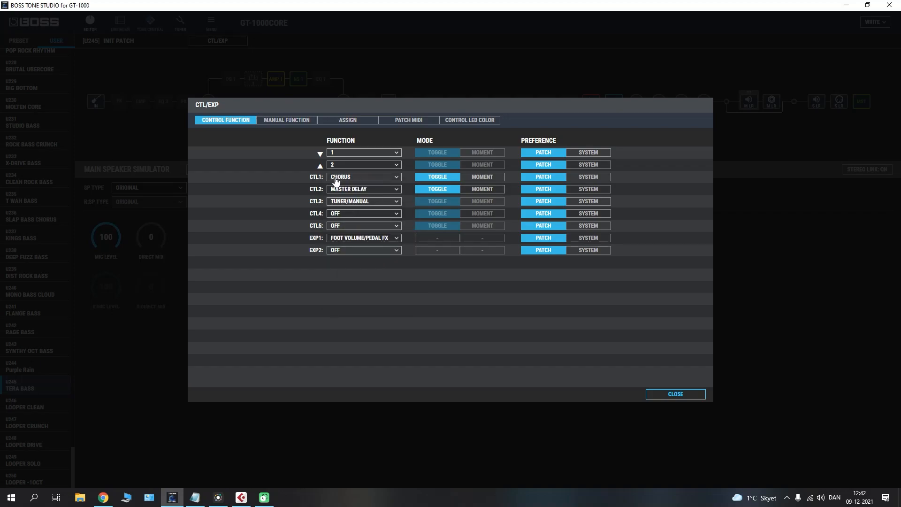
left_click(668, 396)
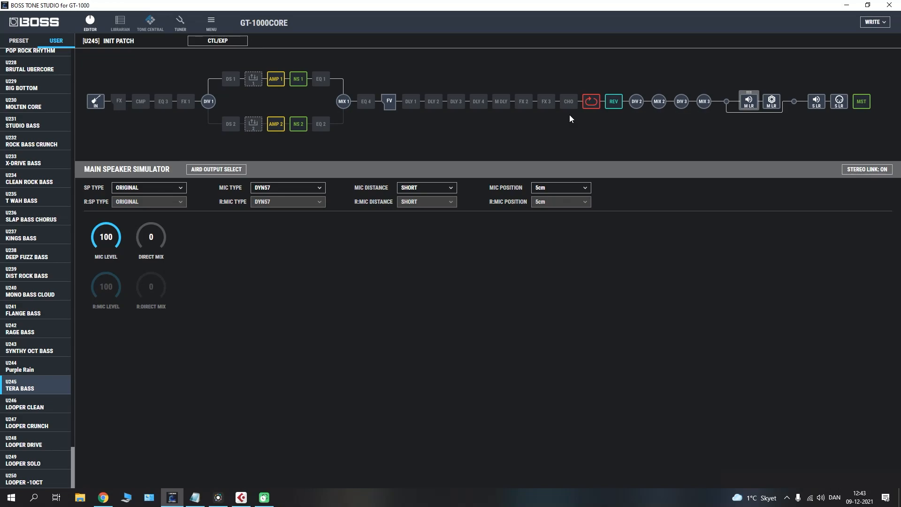
Step: Open the patch's Assign 1 settings and choose CTL1 as the source
left_click(221, 43)
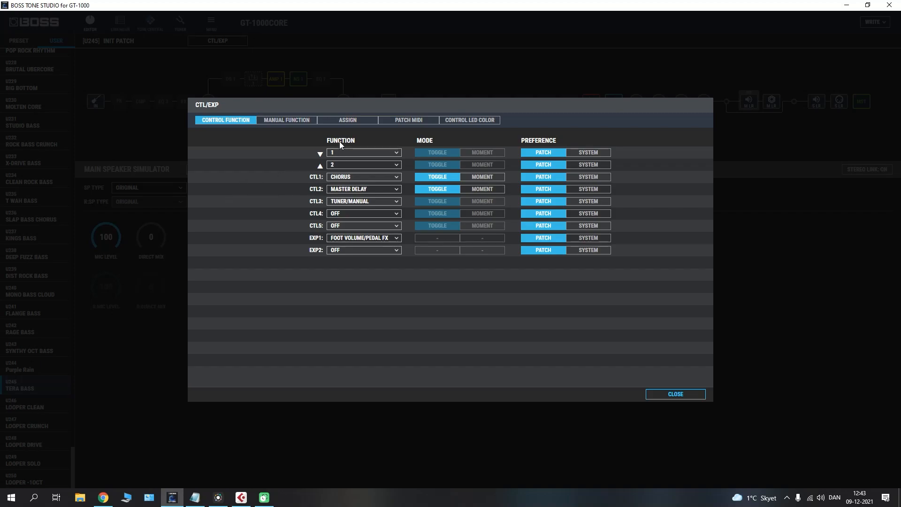
left_click(348, 121)
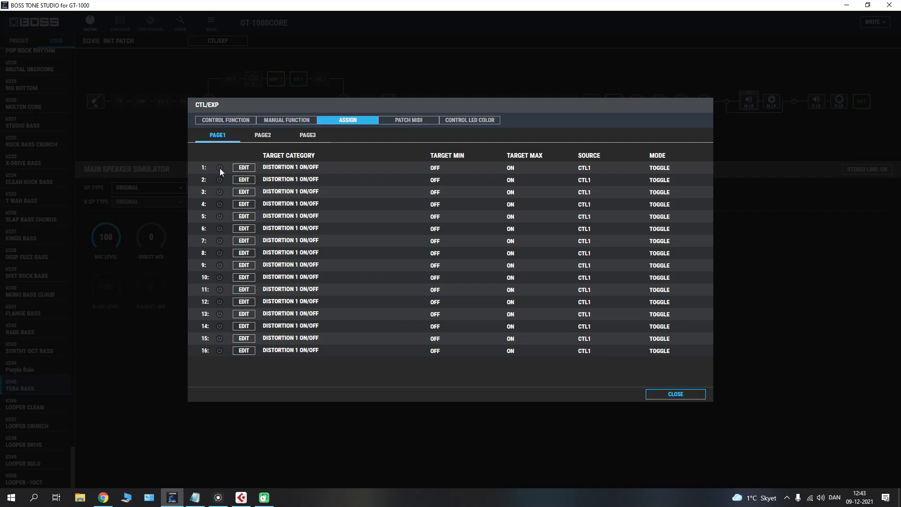
left_click(244, 169)
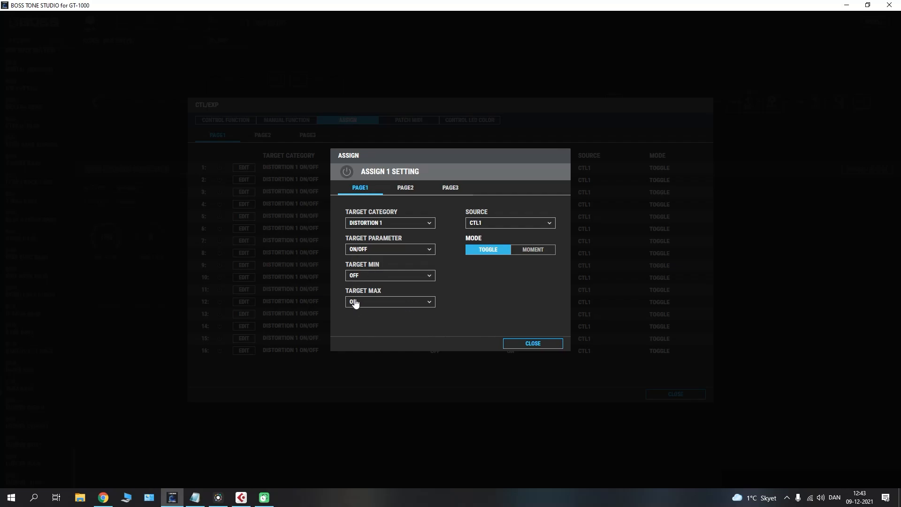
left_click(477, 224)
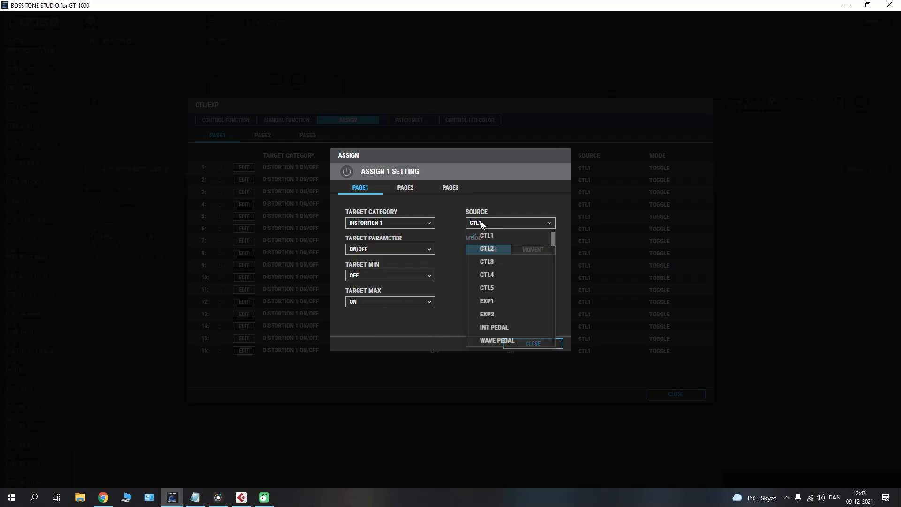
left_click(493, 238)
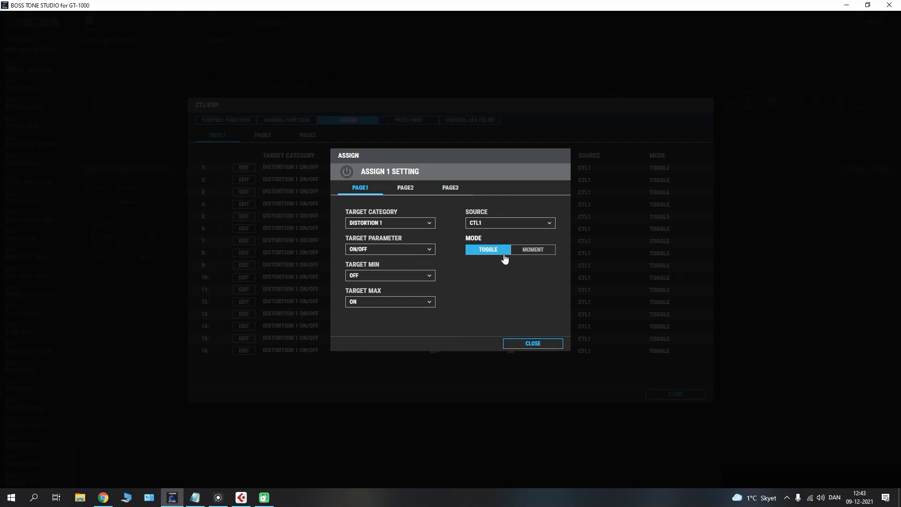
Step: Review the remaining Assign 1 parameter pages, switch Assign 1 on for Distortion 1 on/off, and close the CTL/EXP settings
left_click(406, 193)
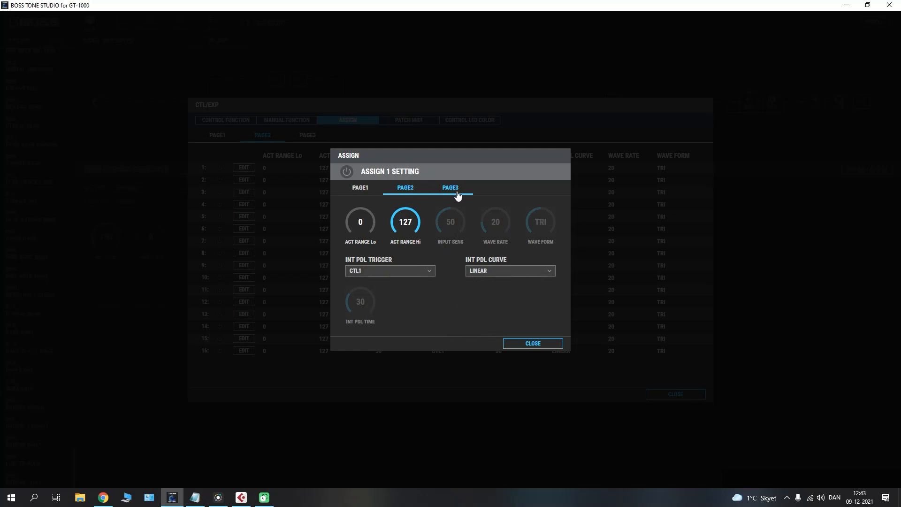
left_click(455, 191)
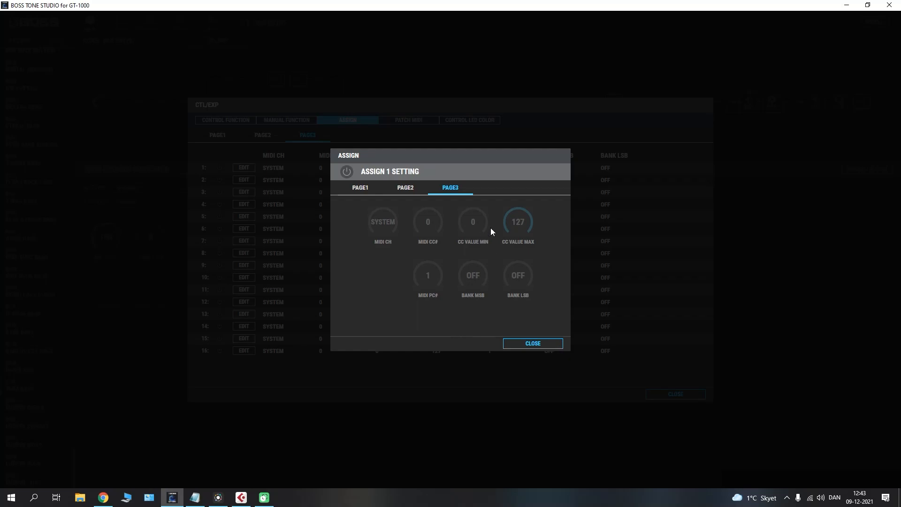
left_click(363, 191)
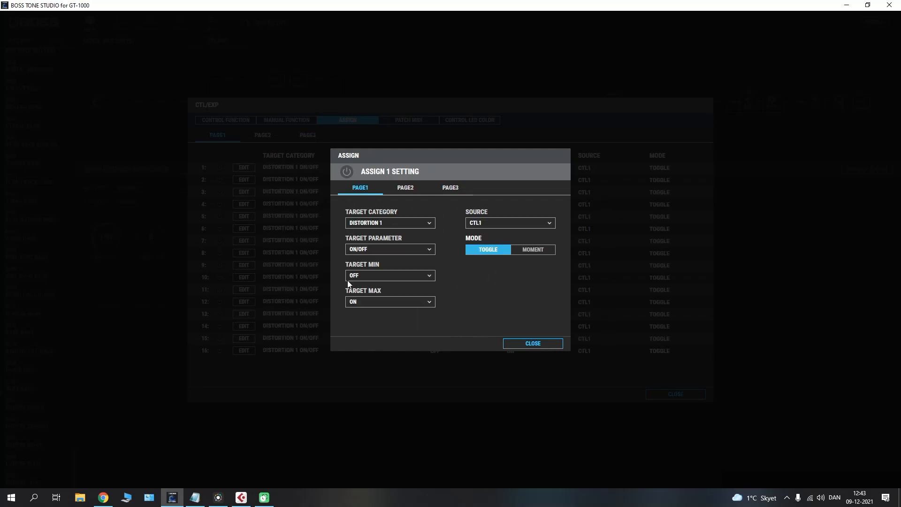
left_click(347, 172)
left_click(543, 346)
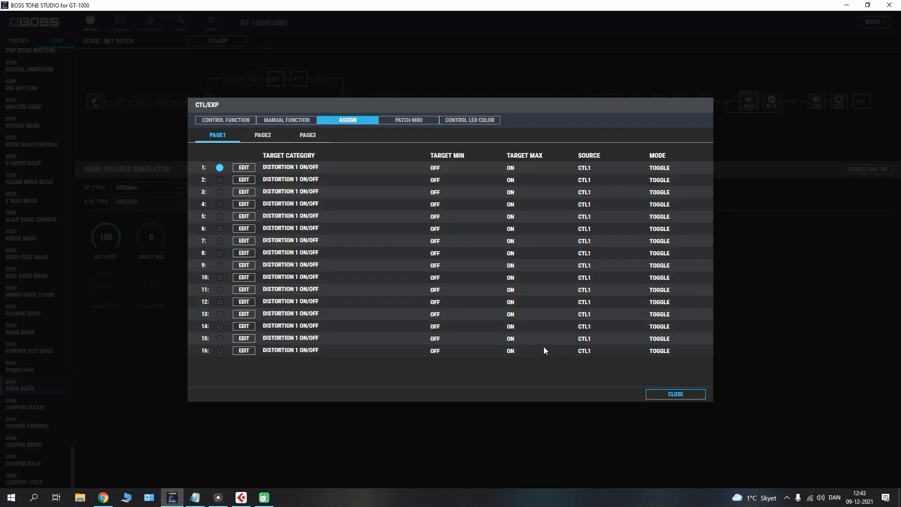
left_click(652, 393)
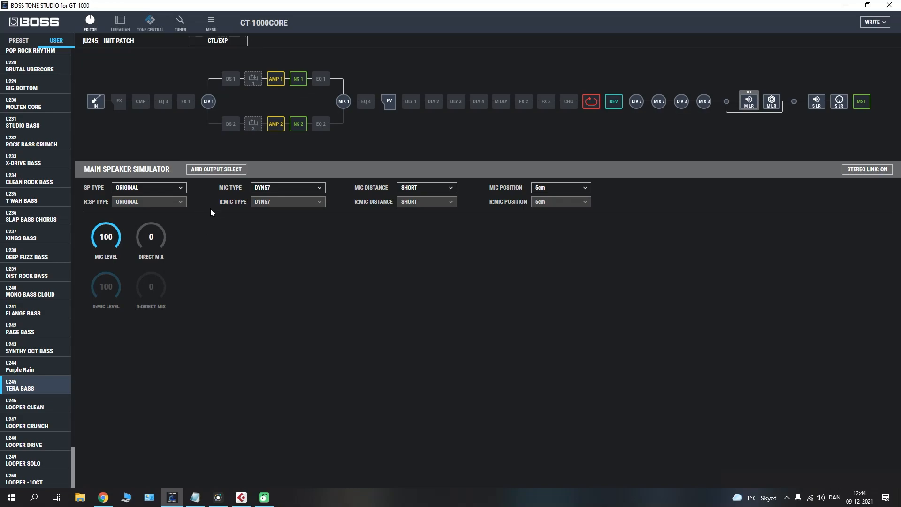
Step: Examine the CTL2 function options and compare the control functions with the assign list
left_click(217, 41)
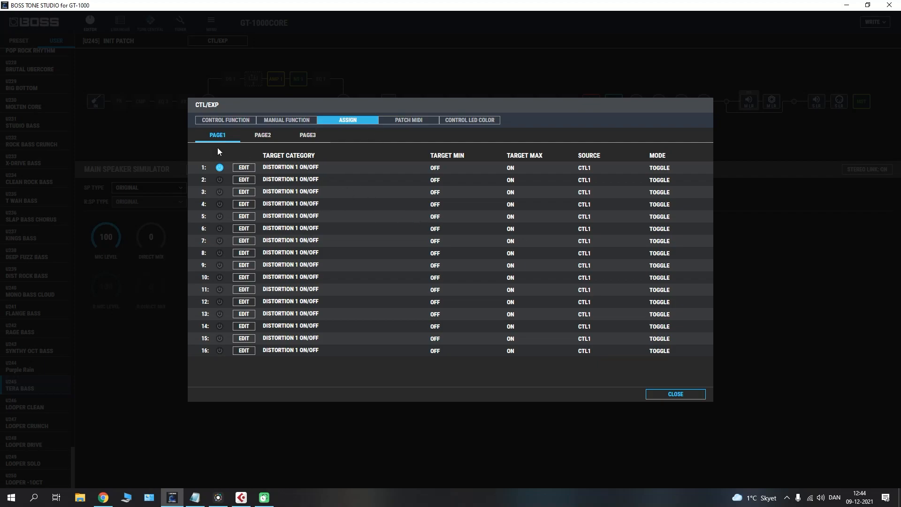
left_click(227, 122)
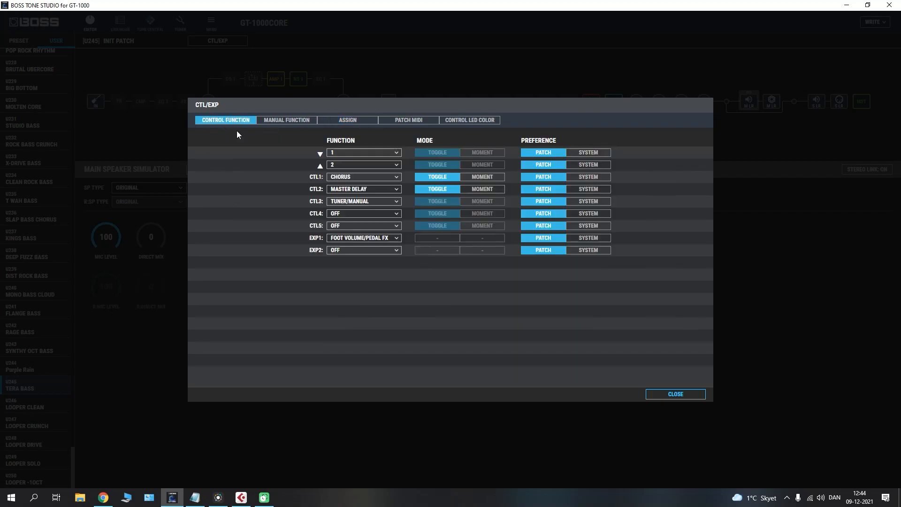
left_click(342, 191)
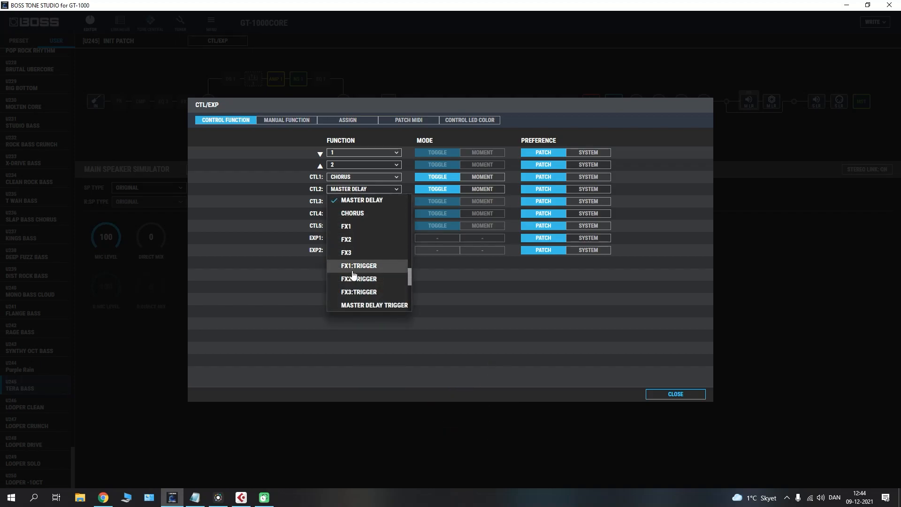
left_click(292, 205)
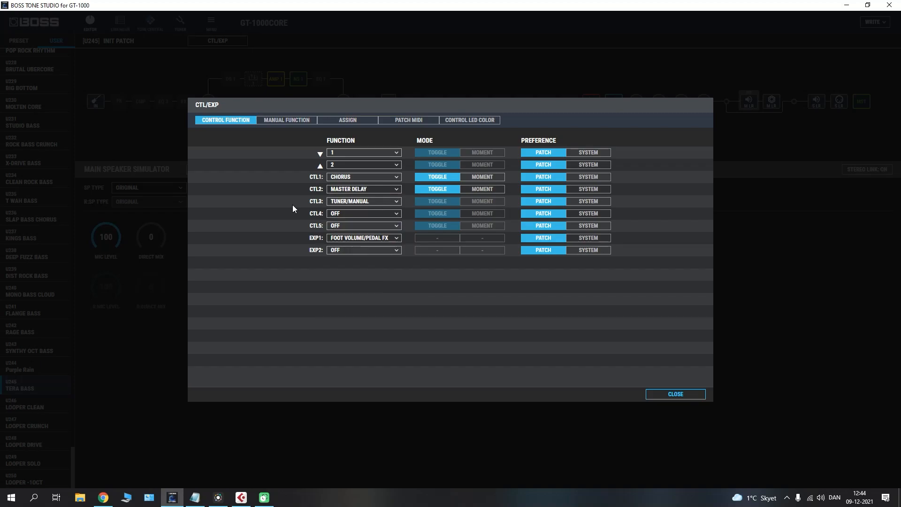
left_click(351, 121)
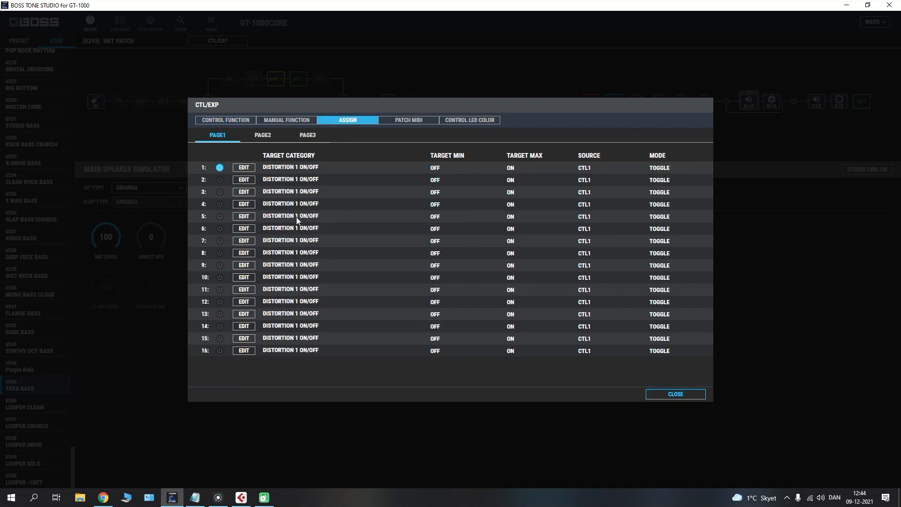
left_click(237, 121)
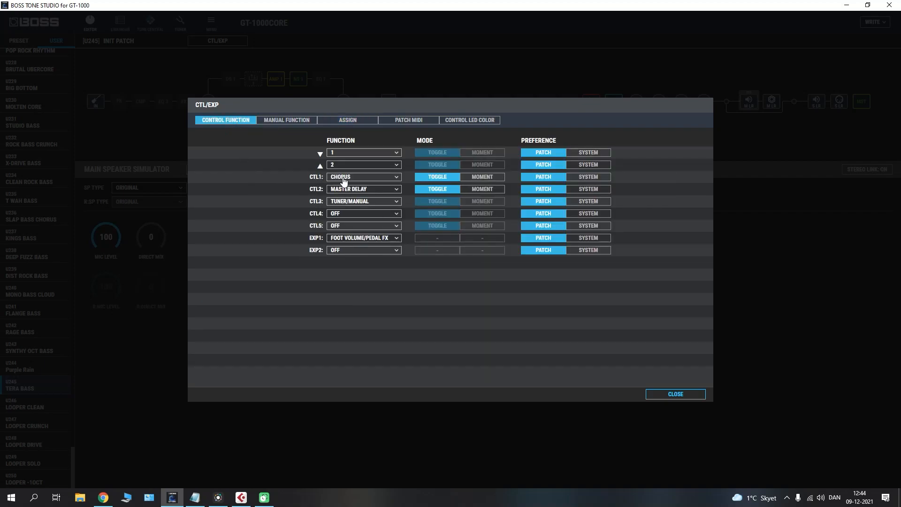
Step: Open the Assign 2 settings and set the target category to Chorus
left_click(355, 123)
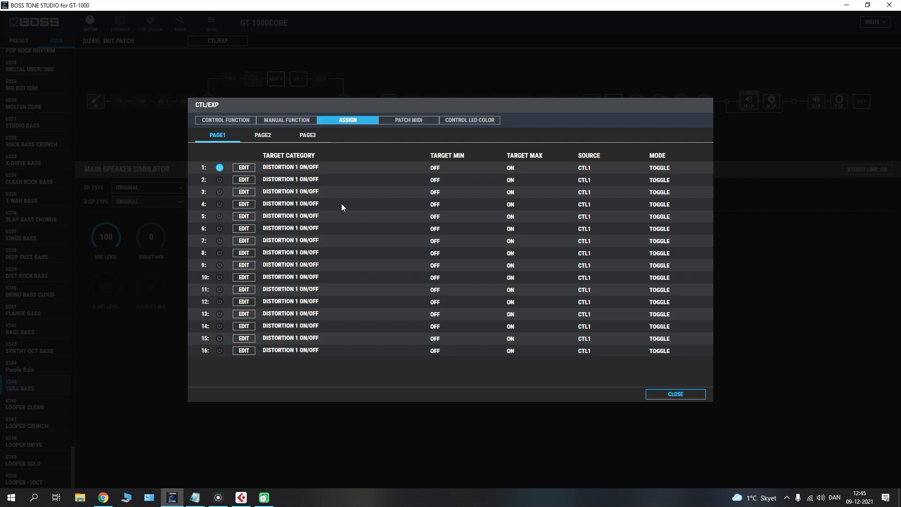
left_click(244, 181)
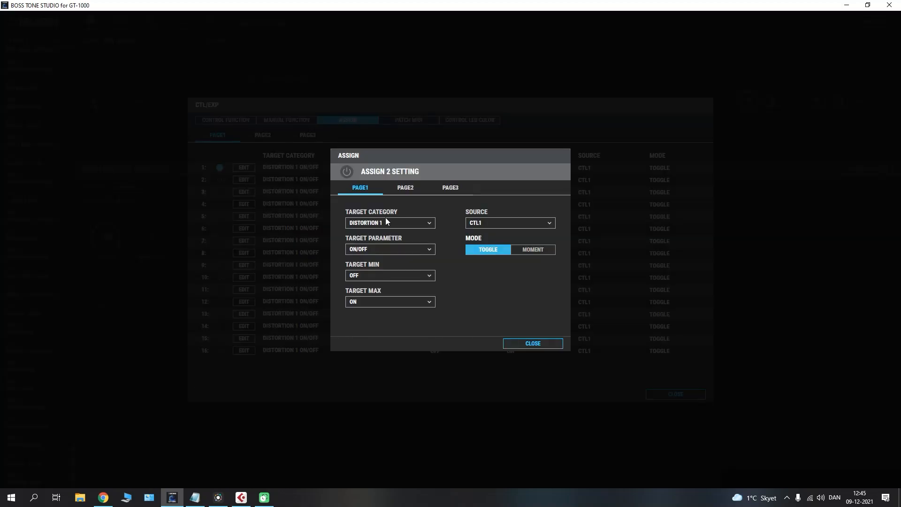
left_click(373, 223)
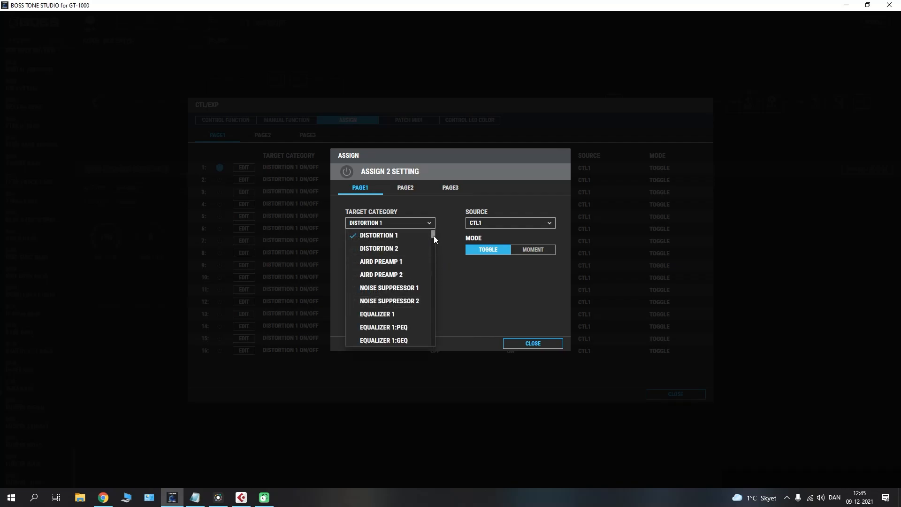
scroll(433, 234, "down", 1)
scroll(434, 230, "up", 2)
scroll(434, 233, "down", 1)
mouse_move(434, 235)
left_mouse_down()
mouse_move(435, 227)
mouse_move(437, 251)
left_mouse_up()
left_click(381, 267)
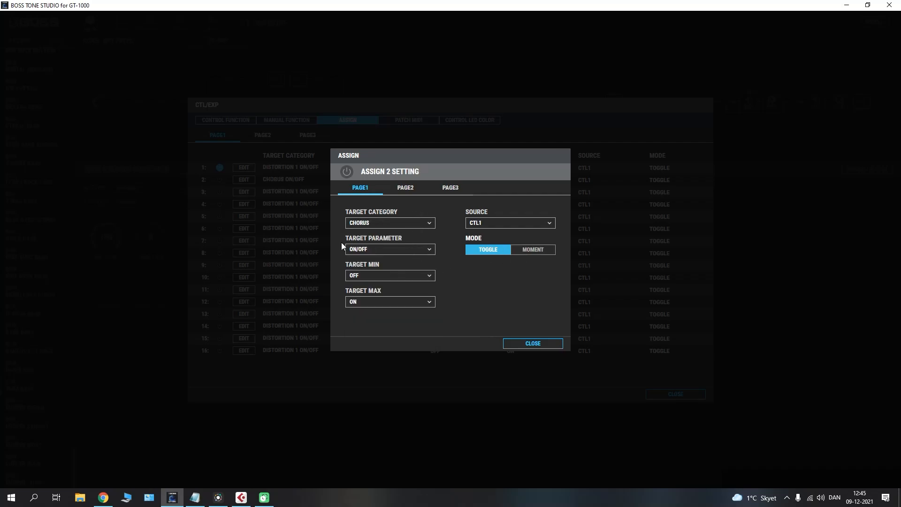
Step: Try Type as the Assign 2 target parameter, and settle on Rate
left_click(376, 253)
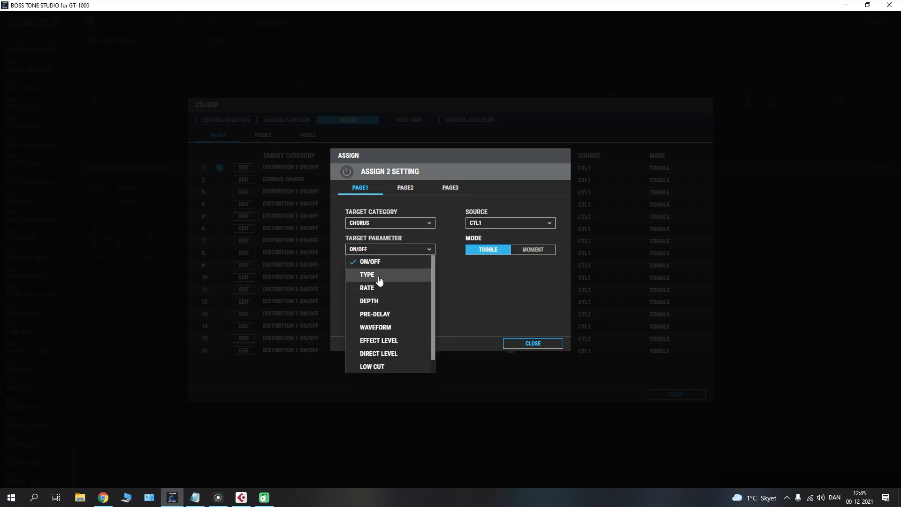
left_click(380, 281)
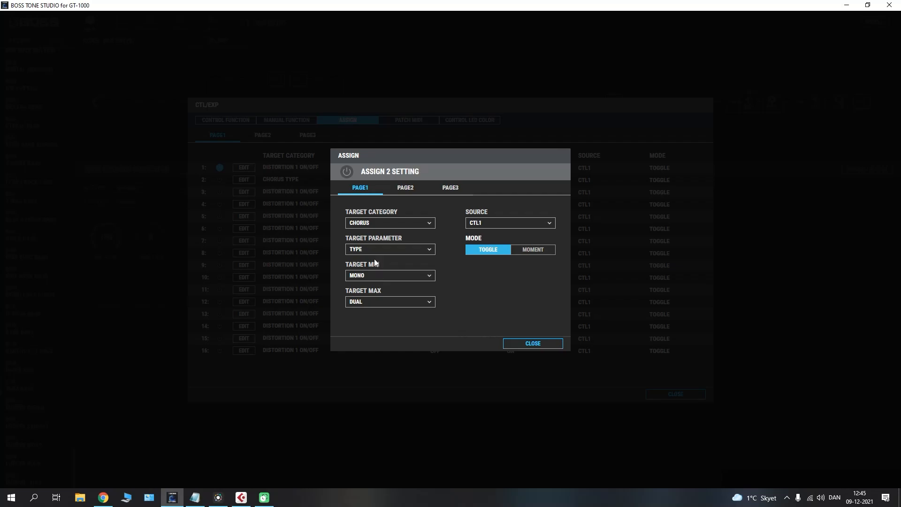
left_click(370, 255)
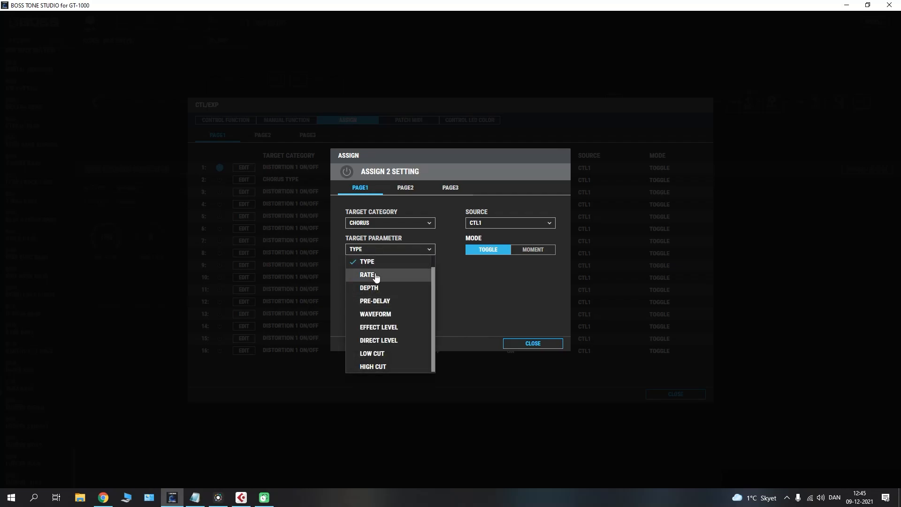
left_click(374, 276)
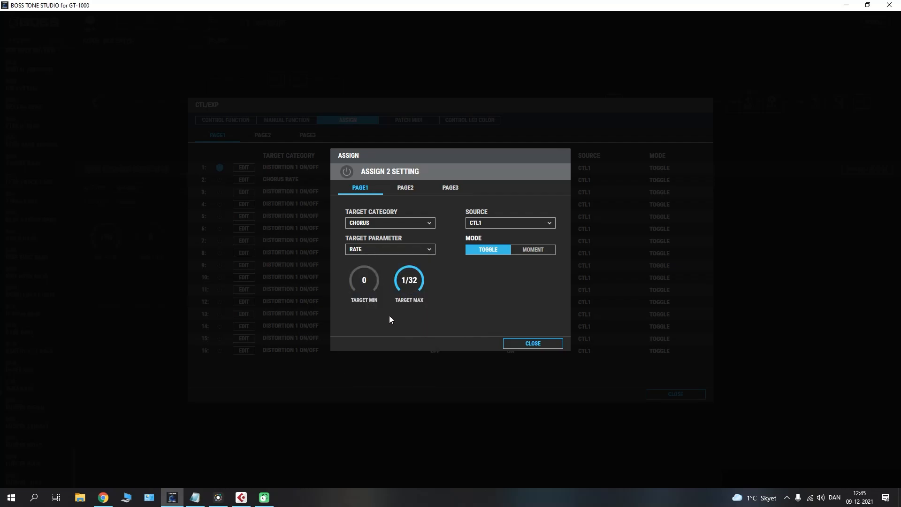
Step: Set the chorus rate's target minimum to 40 and target maximum to 65, and switch Assign 2 on
scroll(368, 284, "up", 2)
scroll(367, 284, "up", 20)
scroll(365, 291, "up", 15)
scroll(406, 288, "up", 5)
scroll(410, 288, "down", 20)
scroll(412, 289, "up", 20)
scroll(411, 290, "up", 8)
left_click(347, 171)
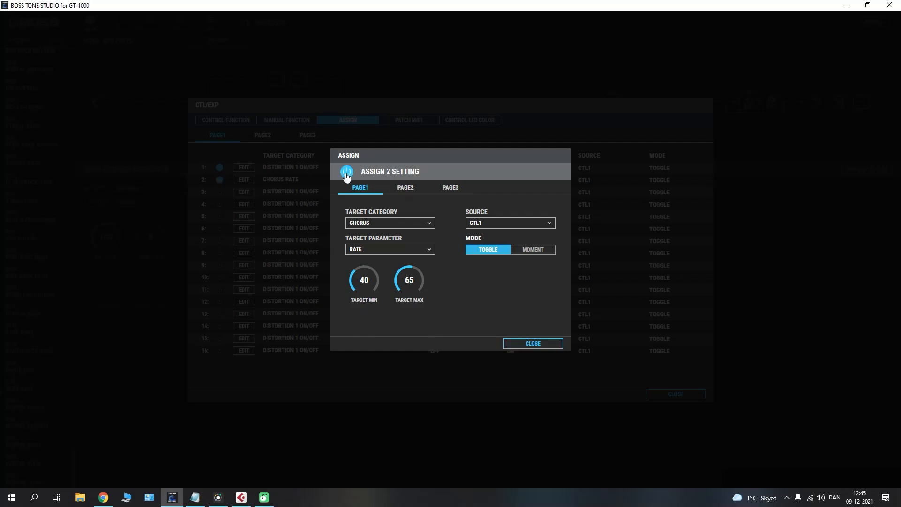
Step: Return to the signal chain and check how the CTL1 assigns affect the Chorus rate and Distortion 1
left_click(541, 343)
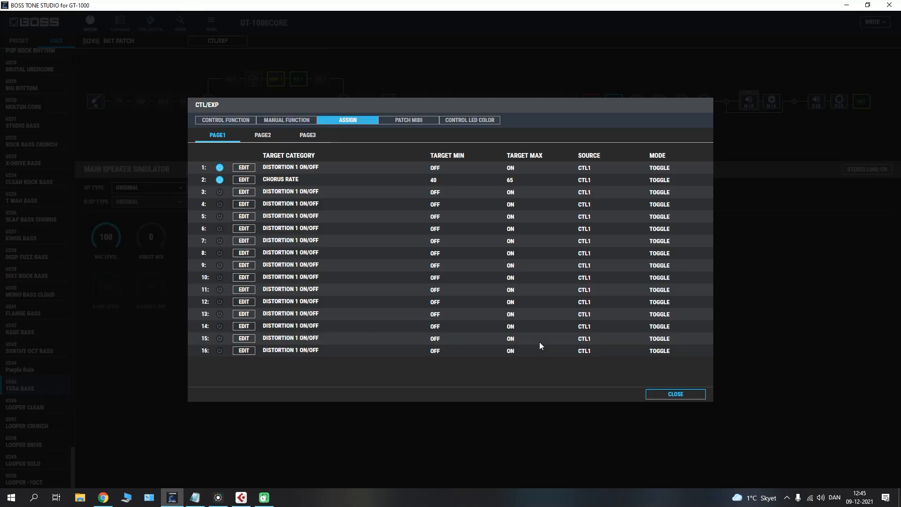
left_click(697, 394)
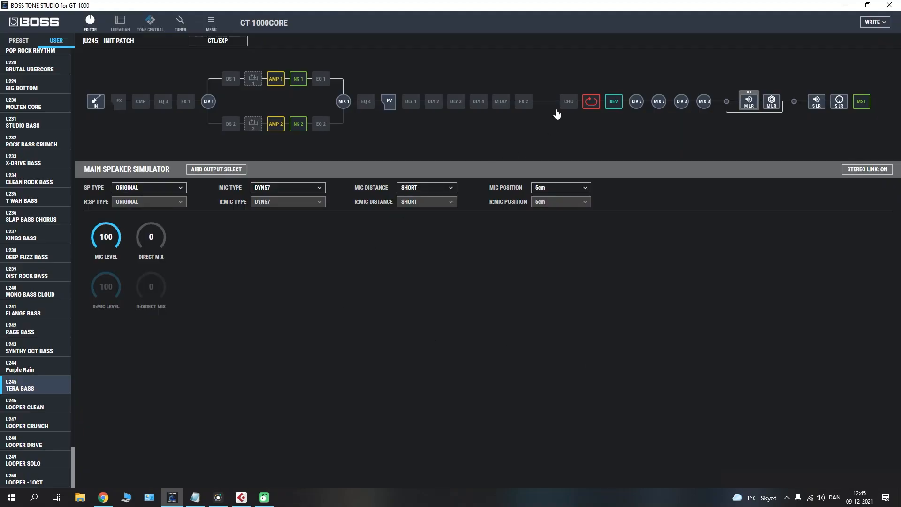
left_click(568, 103)
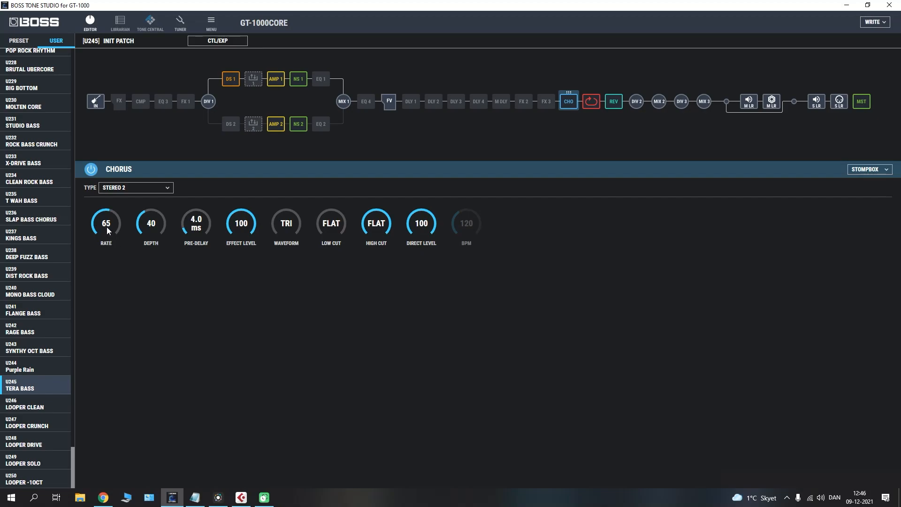
left_click(232, 80)
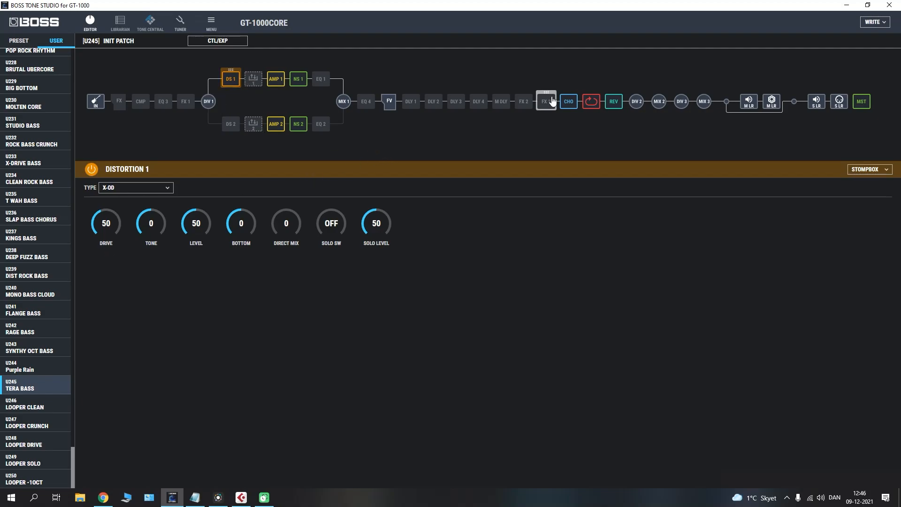
left_click(570, 104)
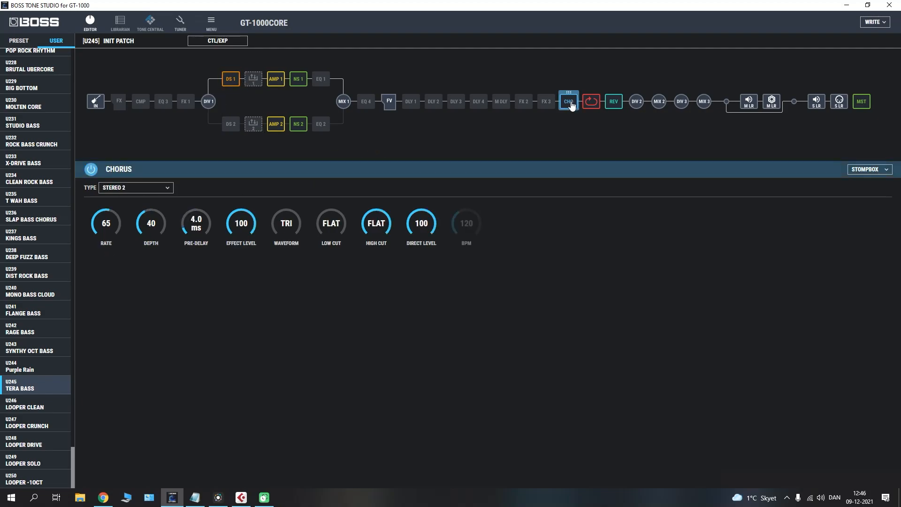
Step: Open the Assign 3 settings and set the target parameter to Drive for Distortion 1
left_click(213, 41)
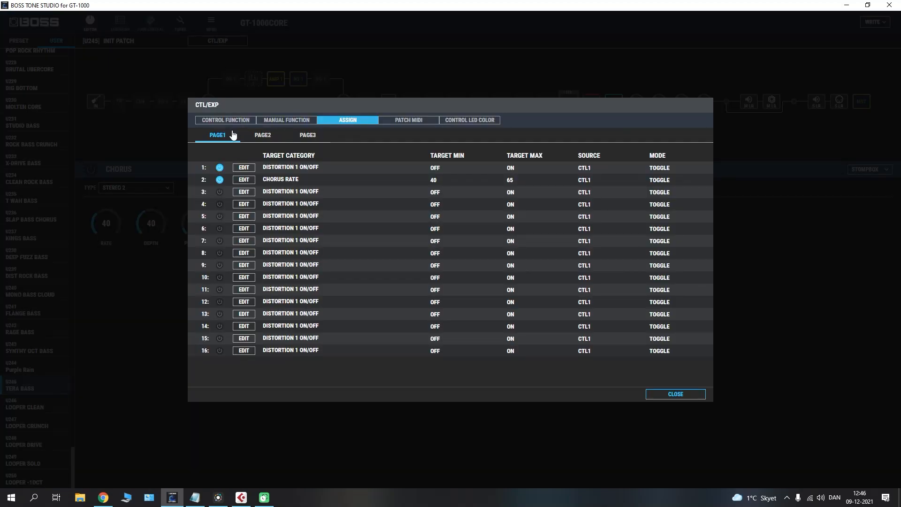
left_click(244, 192)
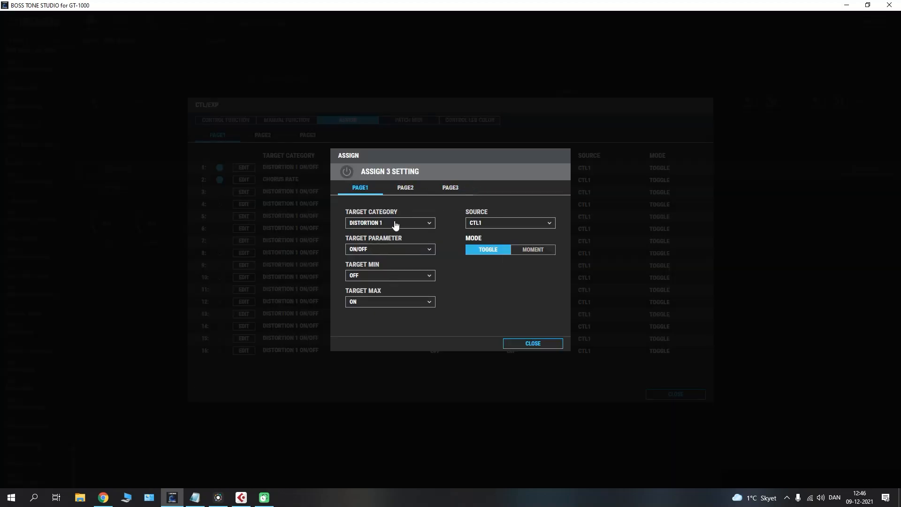
left_click(372, 253)
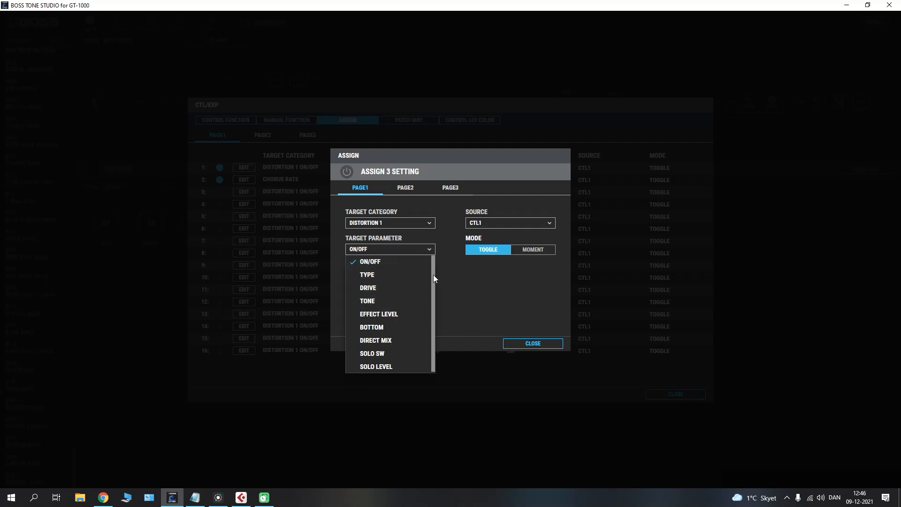
left_click_drag(433, 284, 435, 295)
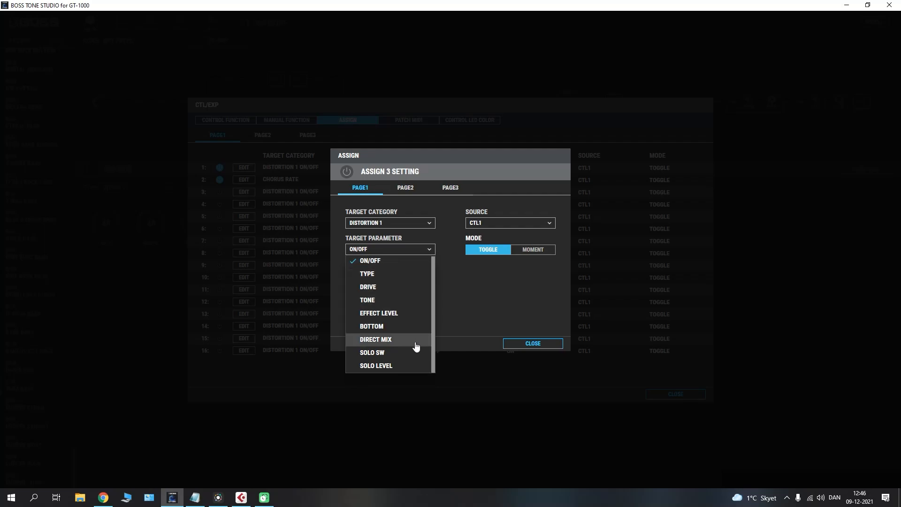
left_click(371, 288)
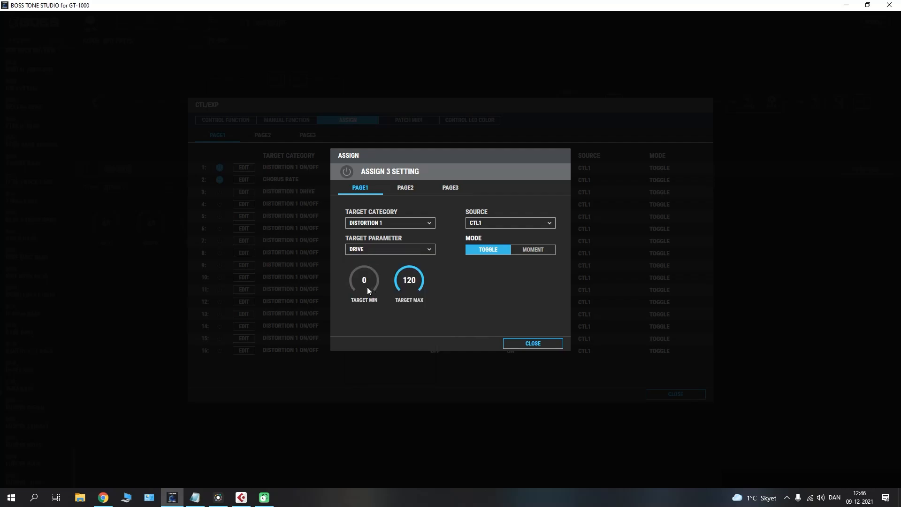
Step: Set the Distortion 1 drive's target minimum to 50 and target maximum to 30, and switch Assign 3 on
scroll(369, 284, "up", 5)
scroll(371, 285, "down", 2)
scroll(371, 285, "down", 1)
scroll(409, 291, "down", 5)
scroll(409, 290, "down", 4)
scroll(409, 288, "down", 2)
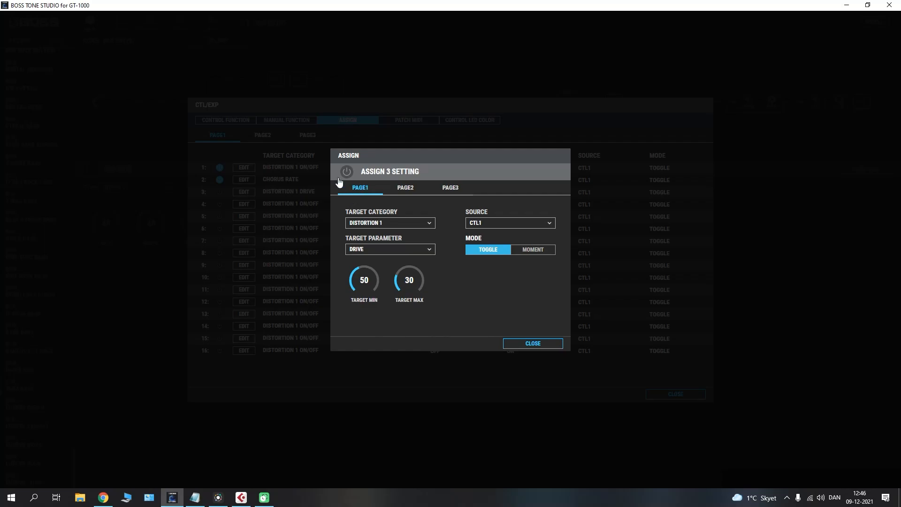
left_click(346, 174)
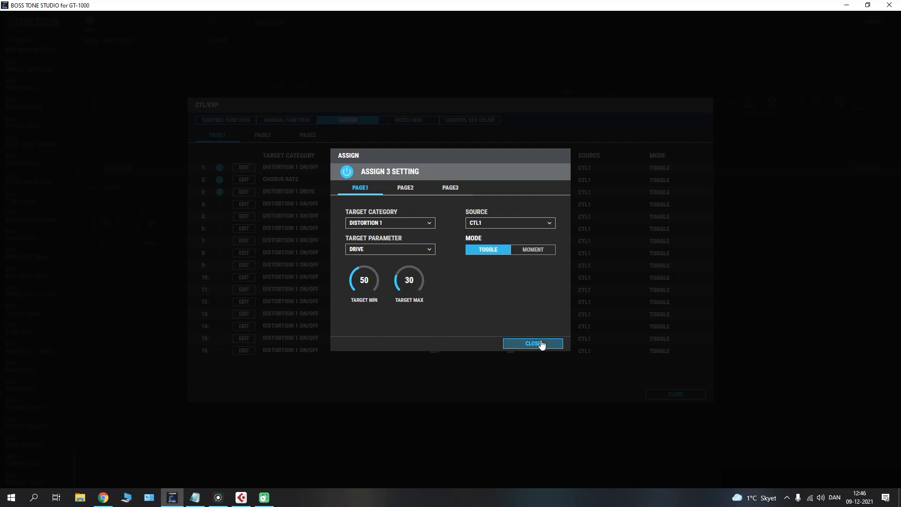
left_click(542, 344)
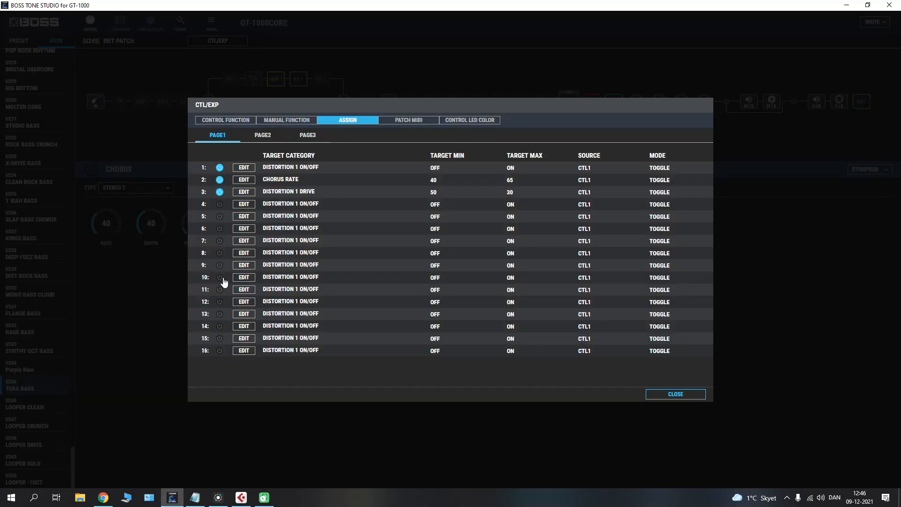
Step: Check the Distortion 1 drive and the Chorus rate in the signal chain with the three assigns active
left_click(667, 395)
left_click(238, 83)
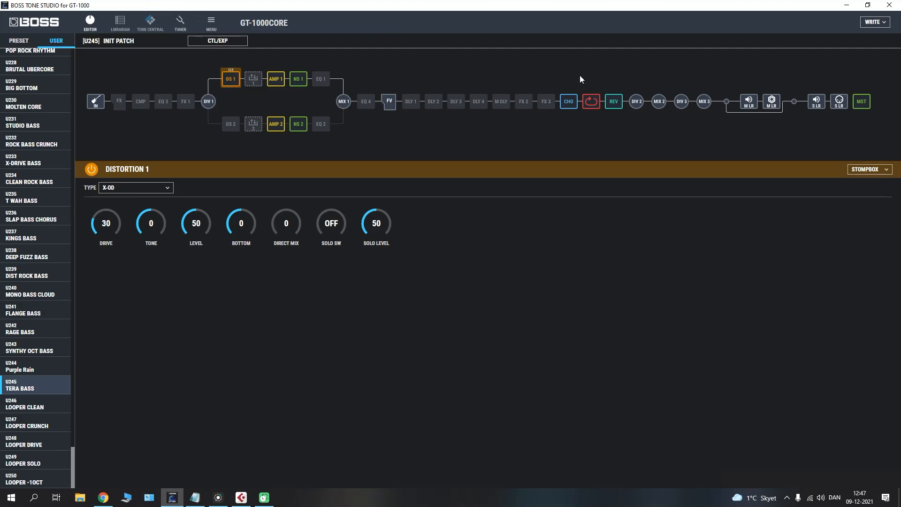
left_click(568, 107)
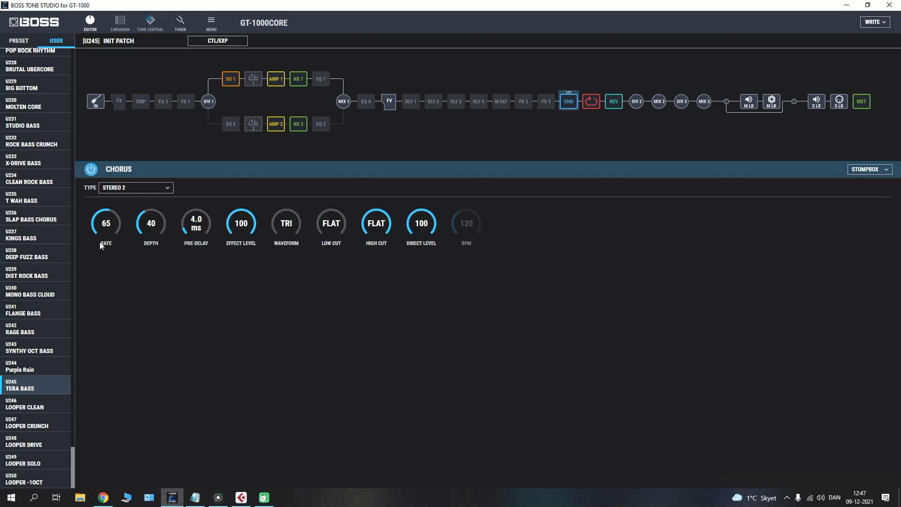
Step: Review the assign list and the control functions, and examine the function options available for EXP2
left_click(216, 44)
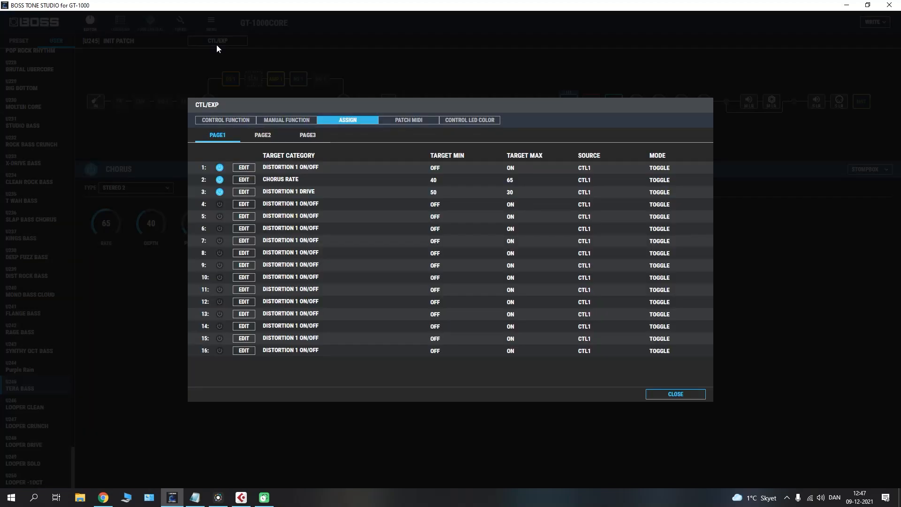
left_click(242, 123)
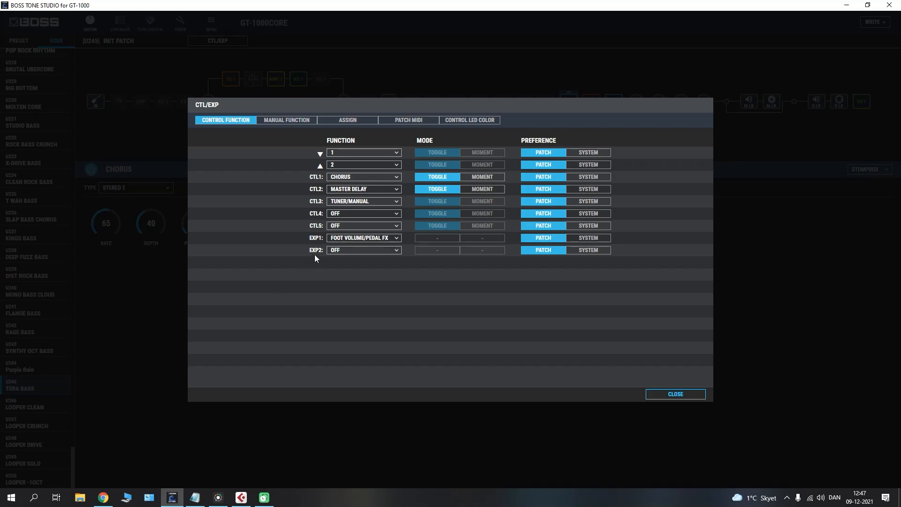
left_click(334, 249)
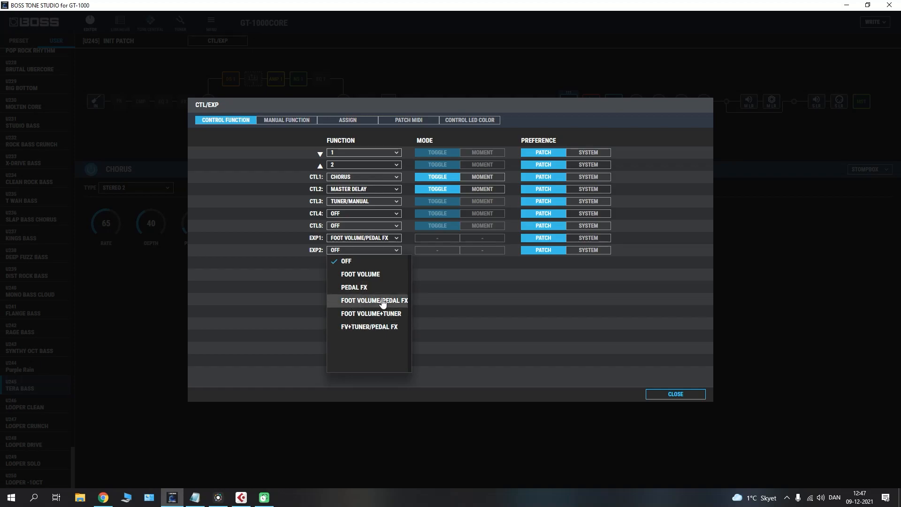
left_click(302, 291)
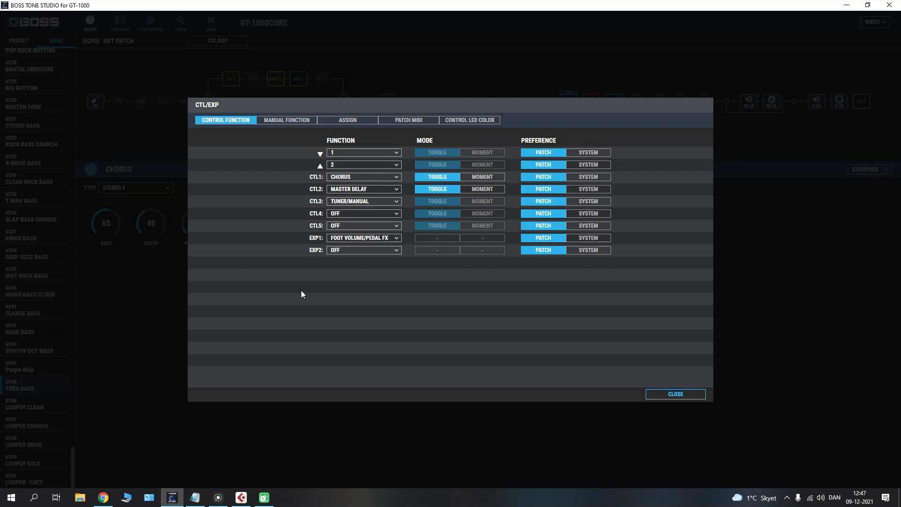